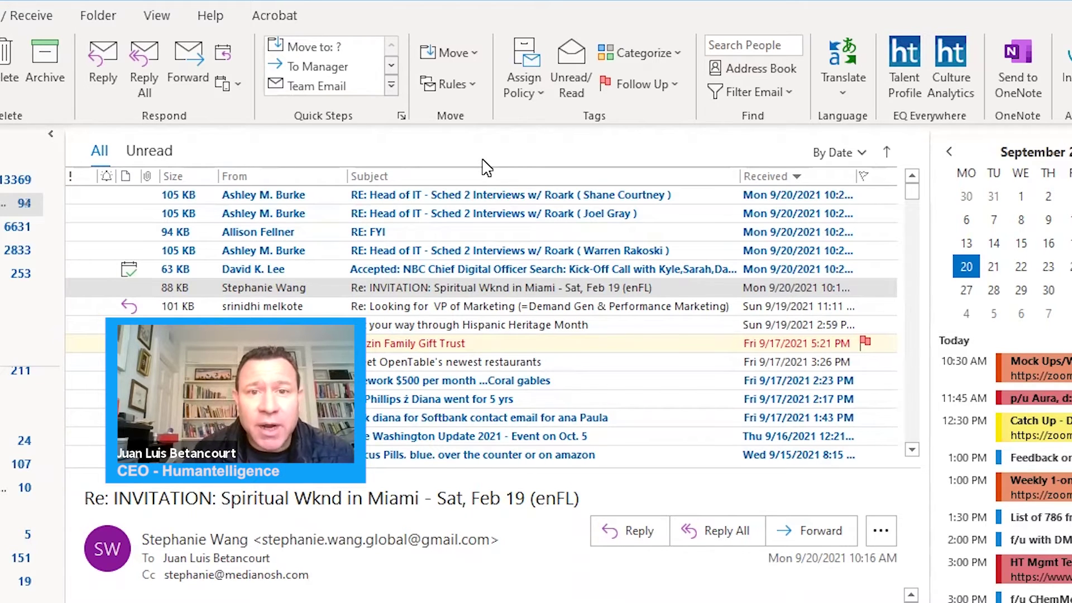
# Go to the calendar and open only the September 1 Humantelligence prep meeting occurrence.
pyautogui.doubleClick(1021, 196)
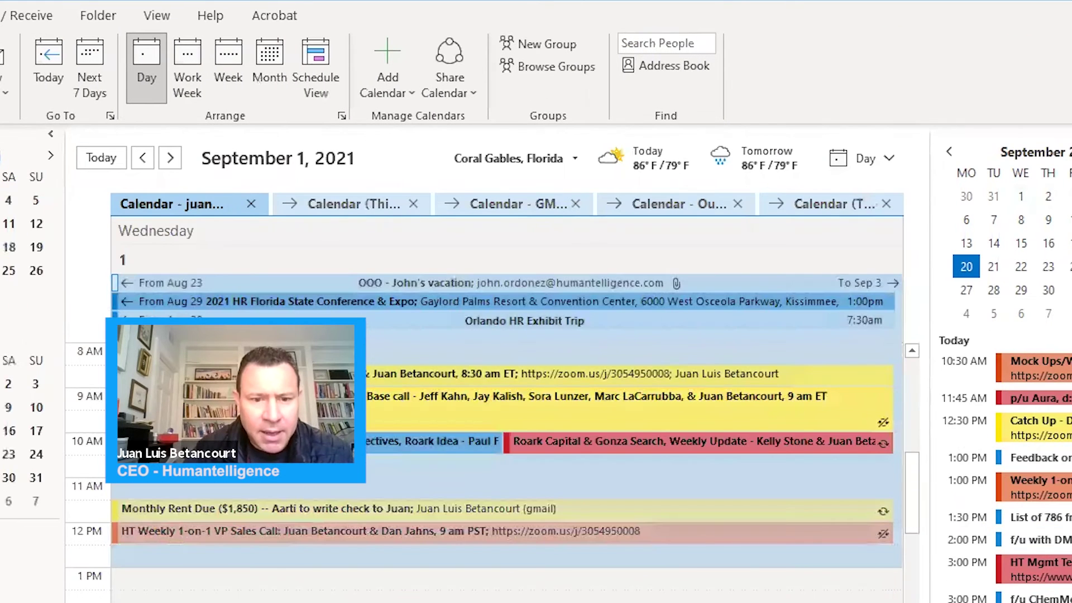
pyautogui.doubleClick(553, 396)
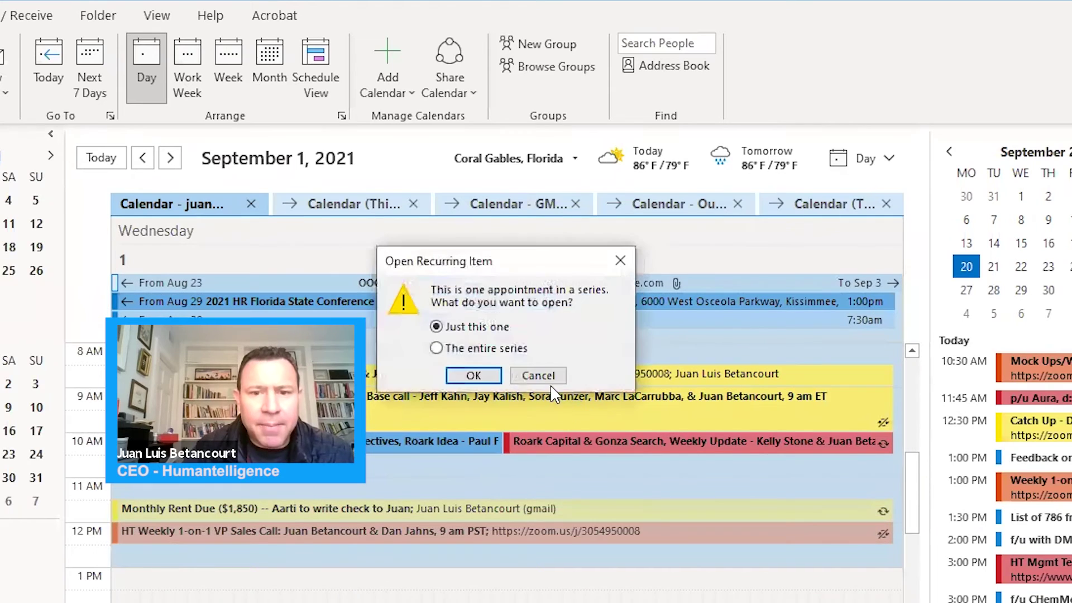
pyautogui.click(471, 376)
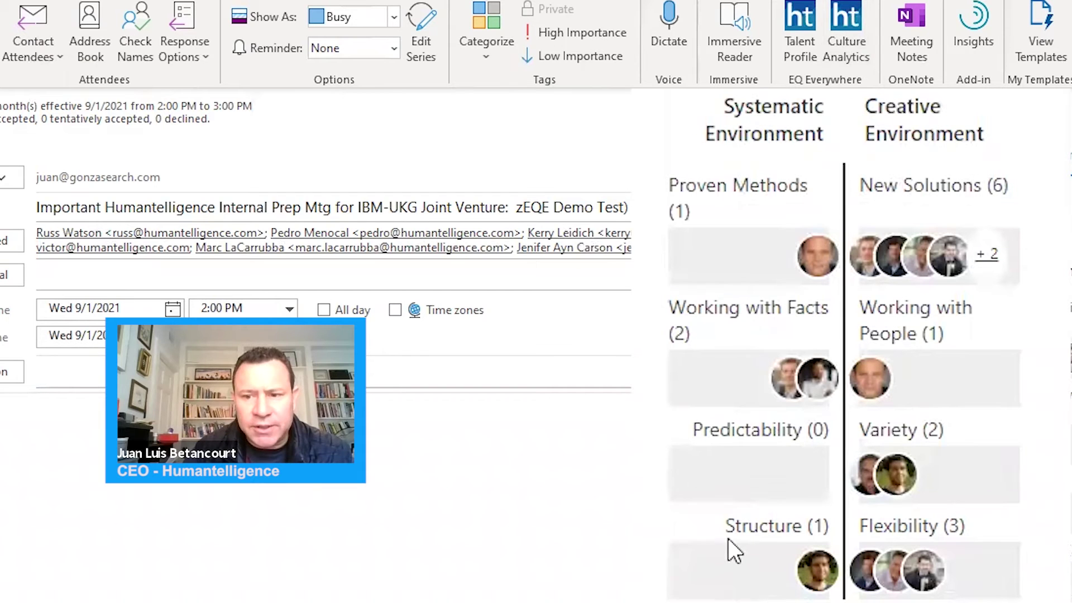
# Highlight the Structure (1) and Creative Environment labels in the Culture Analytics pane.
pyautogui.moveTo(727, 528); pyautogui.dragTo(811, 531)
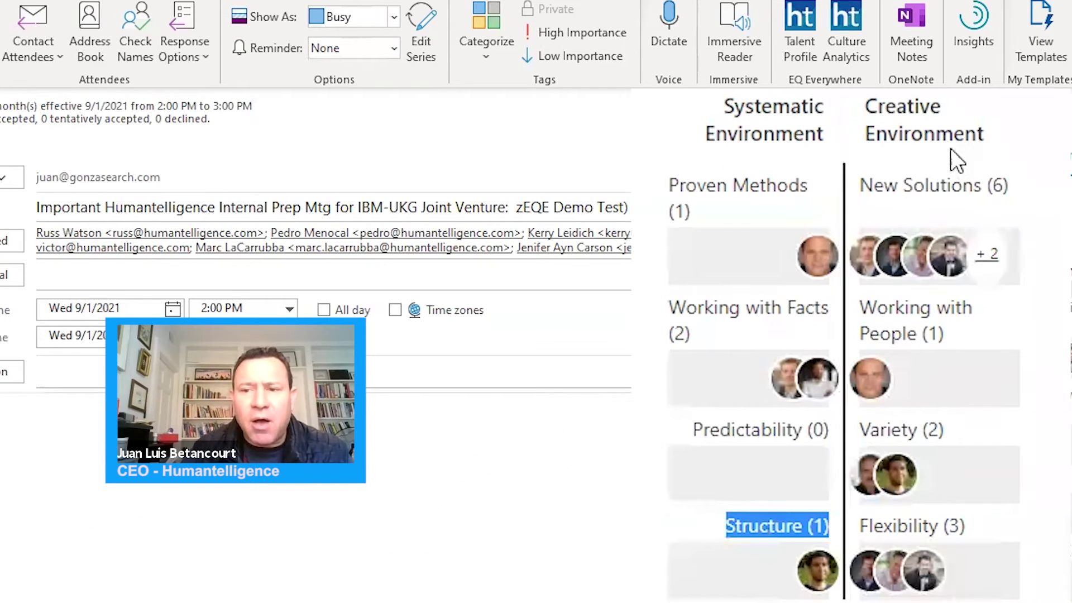
pyautogui.moveTo(869, 107); pyautogui.dragTo(985, 134)
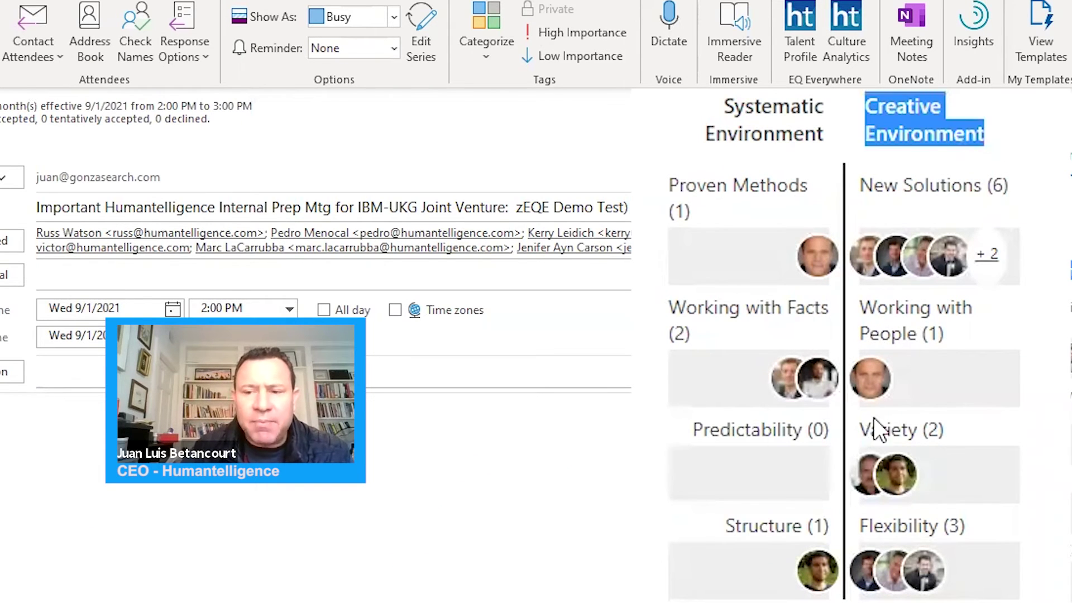